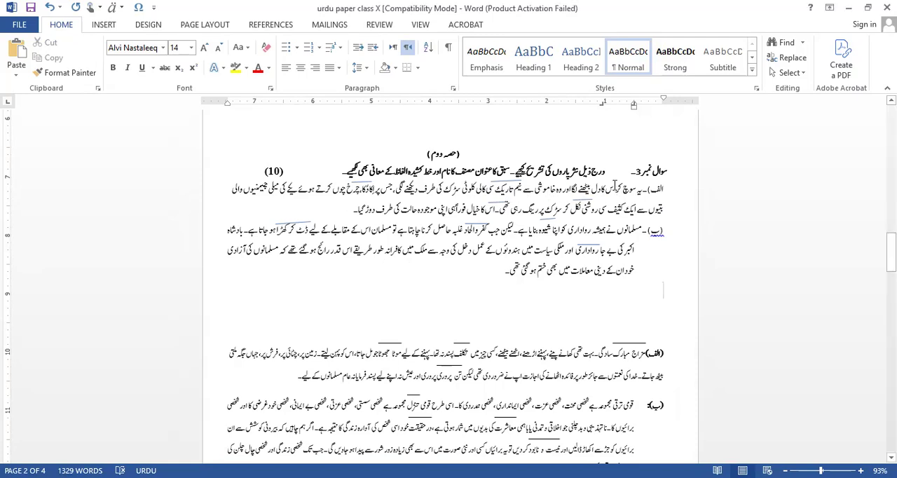
Insert three paragraph breaks inside the first passage (الف), just after its opening words.
click(619, 188)
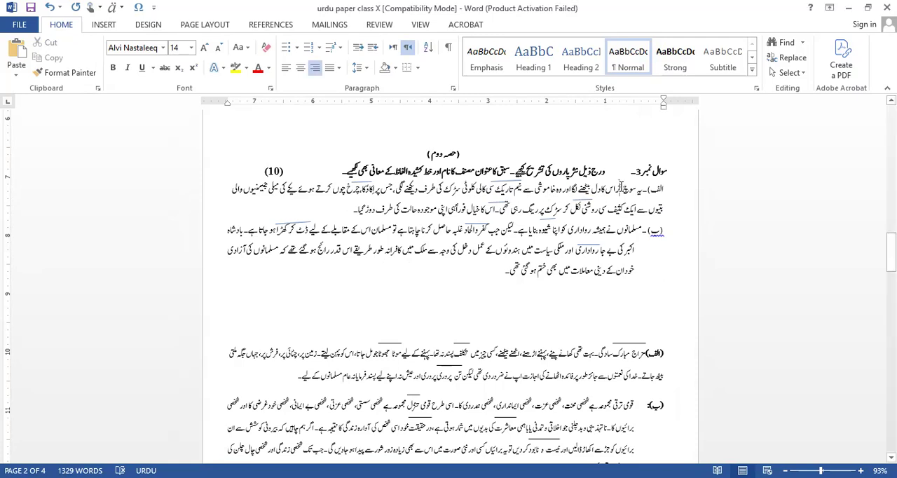
key(Return)
key(Return)
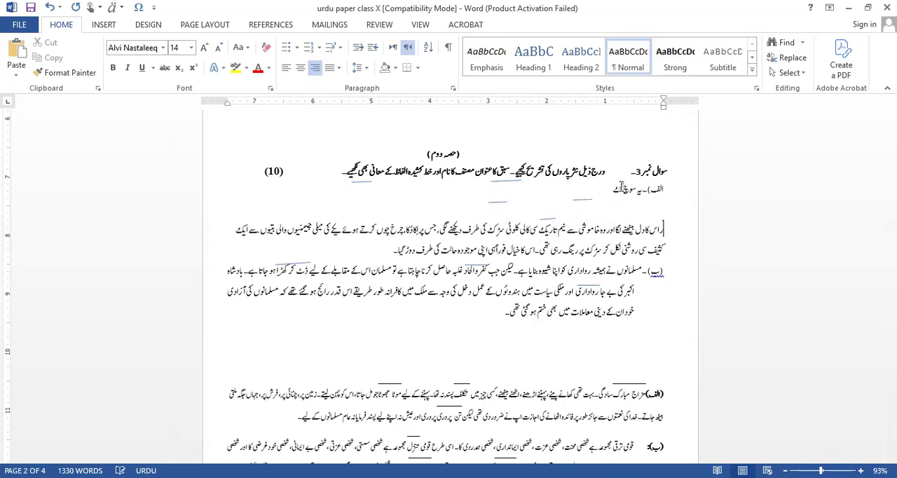
key(Return)
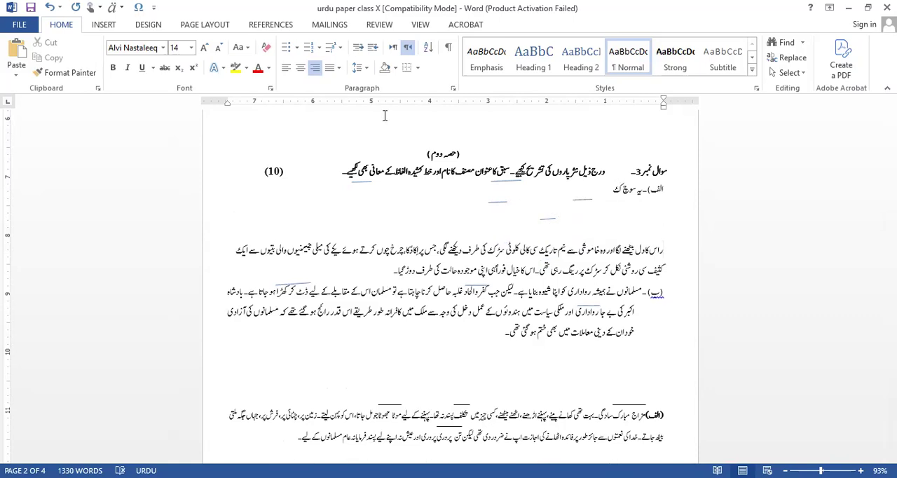
Undo the paragraph breaks inside the first passage and the earlier blank lines below passage (ب).
click(51, 8)
click(51, 8)
click(50, 8)
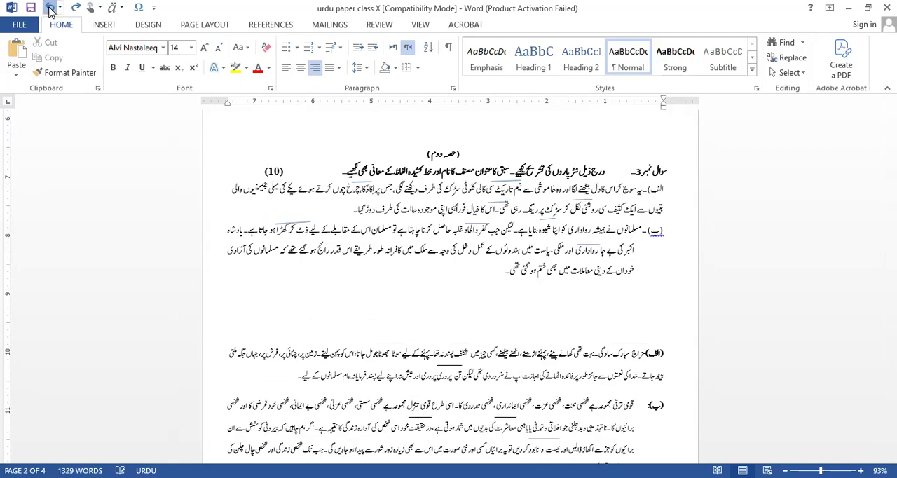
click(51, 9)
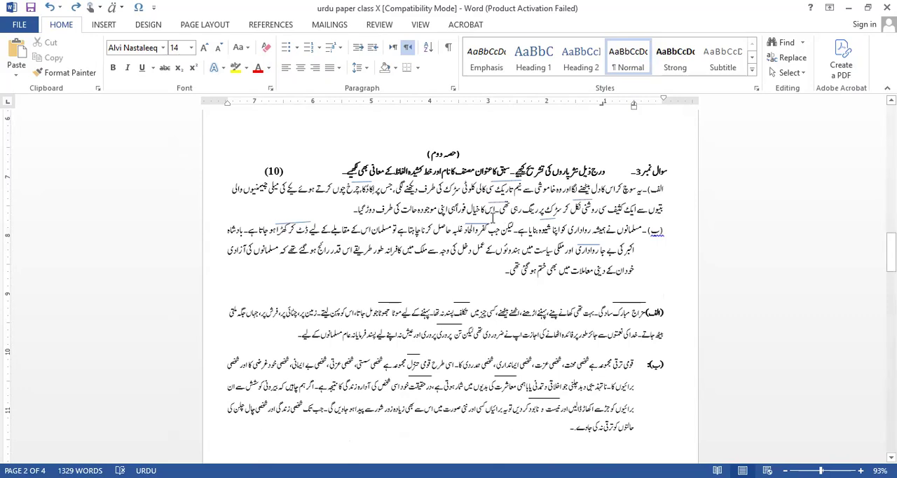
Copy the text of the first passage without its (الف) label and paste it two lines below passage (ب).
triple_click(359, 208)
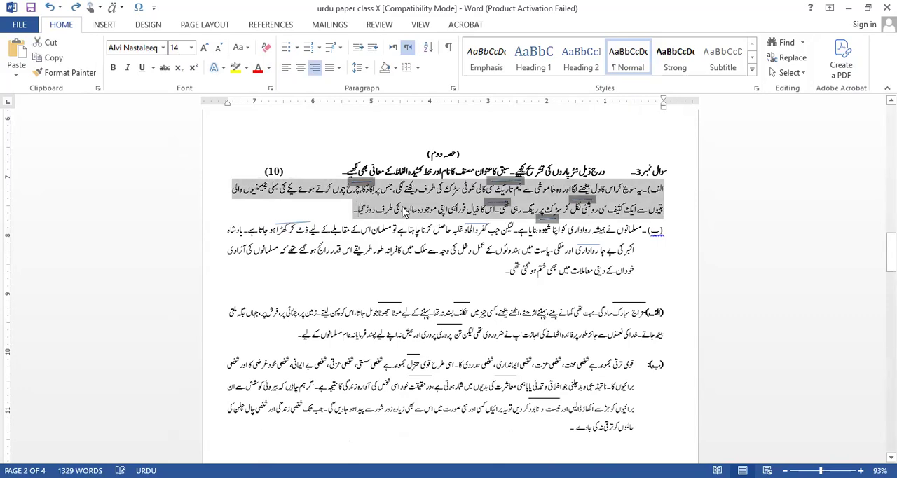
click(357, 214)
drag(348, 208, 640, 197)
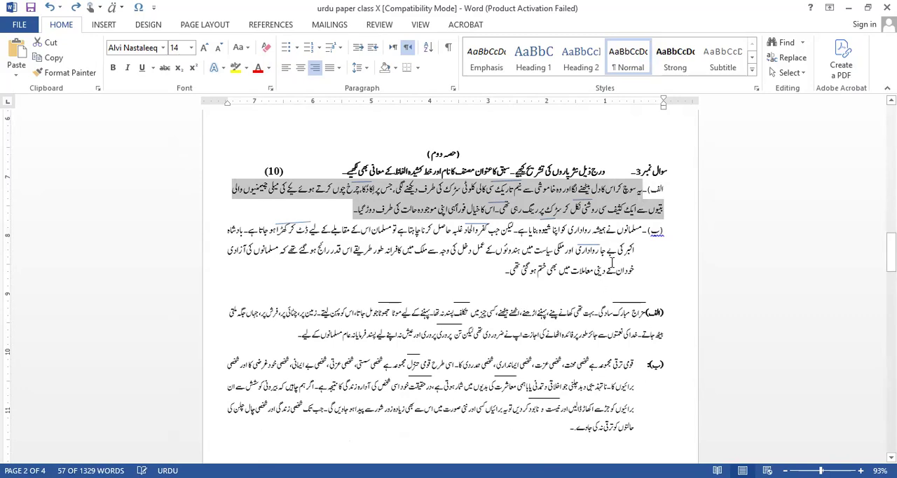
click(494, 272)
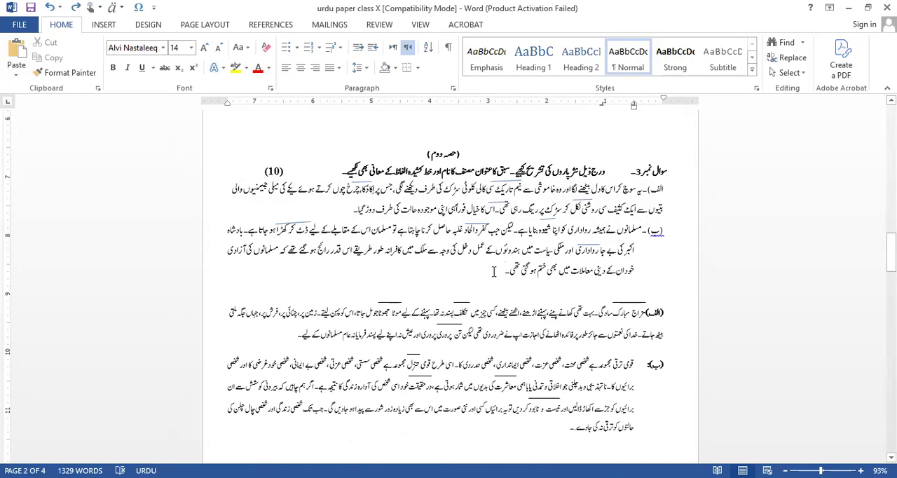
key(Return)
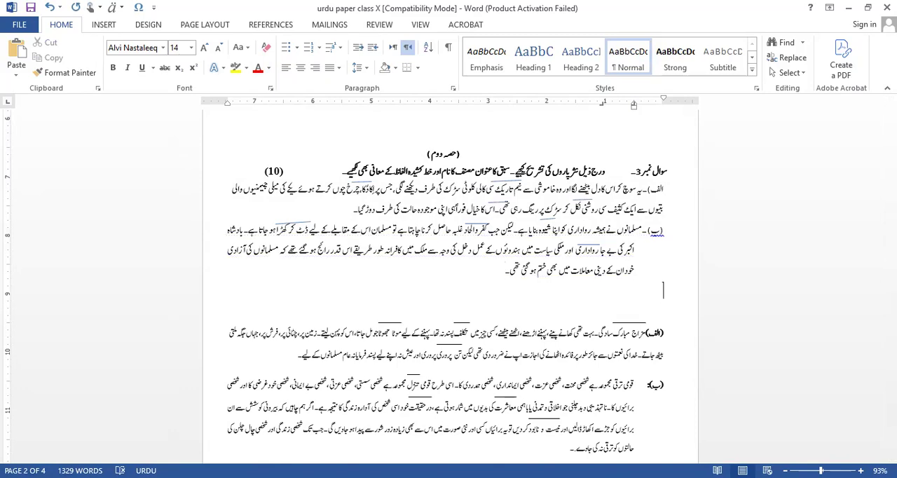
key(Return)
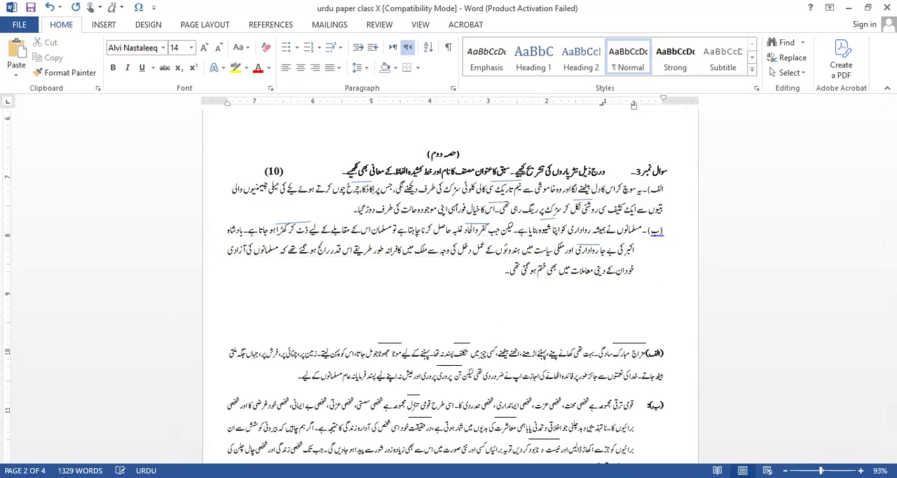
key(ctrl+v)
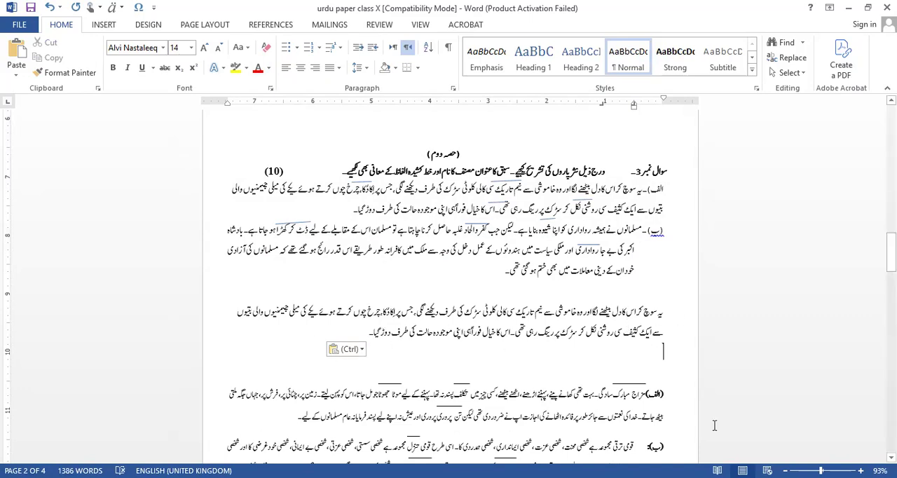
Insert three paragraph breaks within the (الف) label of the passage below the pasted text, pushing that passage to the next page.
scroll(449, 280, down, 3)
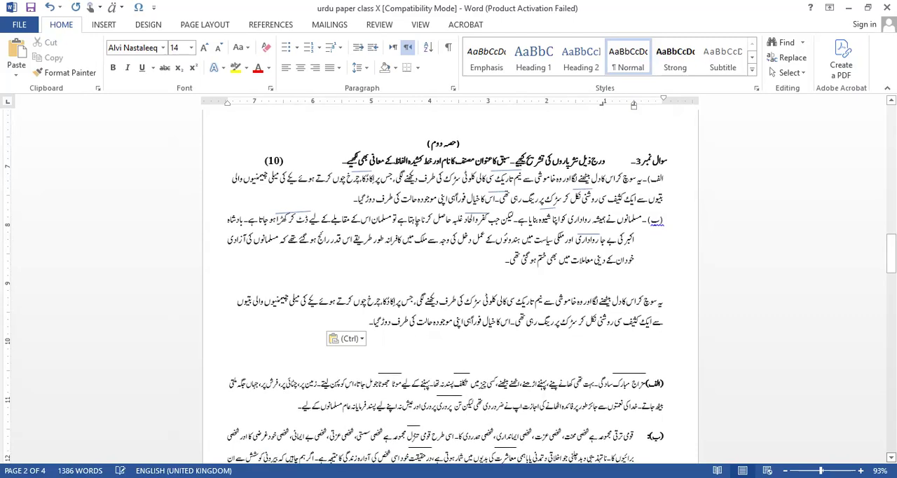
scroll(519, 362, down, 1)
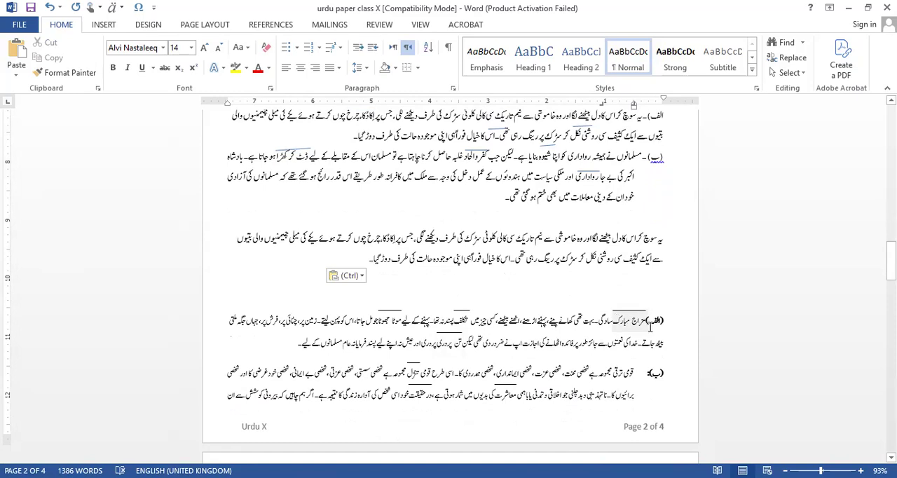
click(657, 322)
click(658, 322)
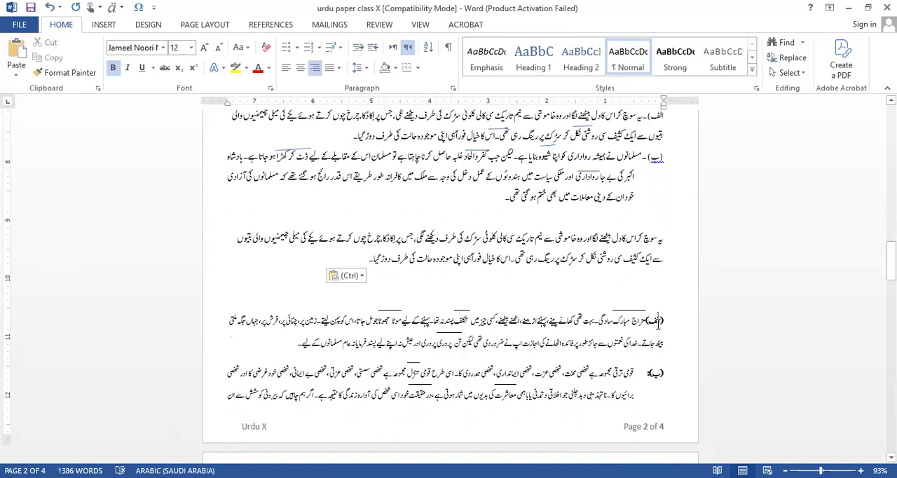
key(Return)
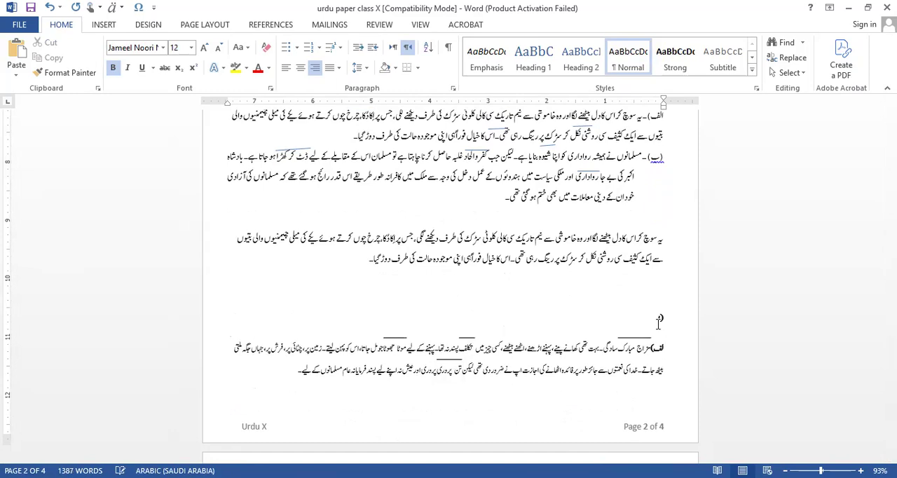
key(Return)
key(Return)
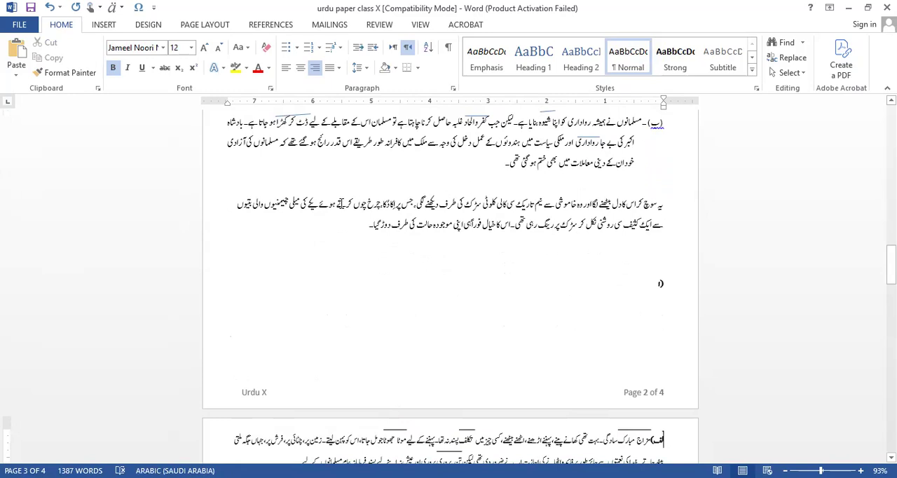
Set the font size of the pasted passage to 24.
drag(370, 225, 663, 205)
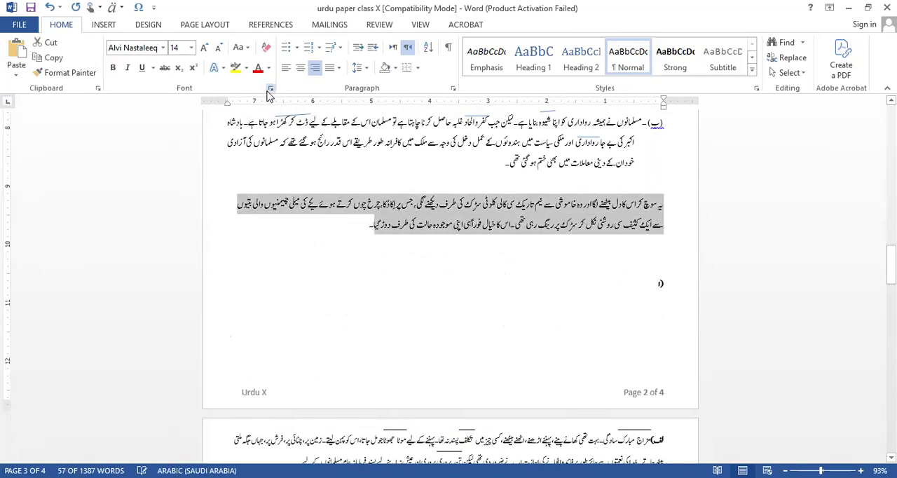
click(191, 49)
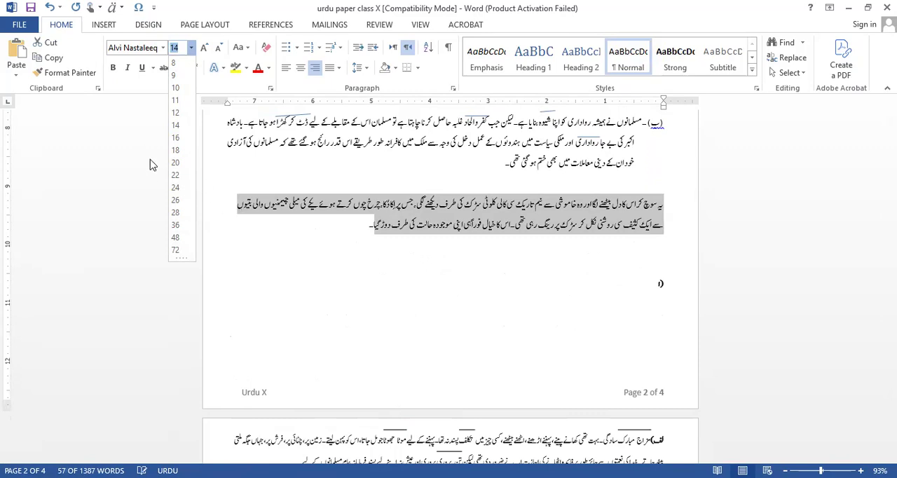
click(175, 188)
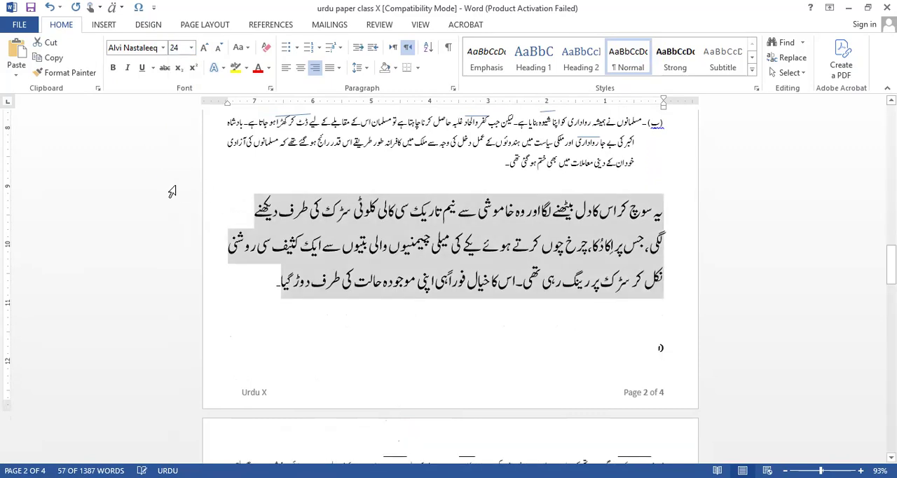
click(401, 302)
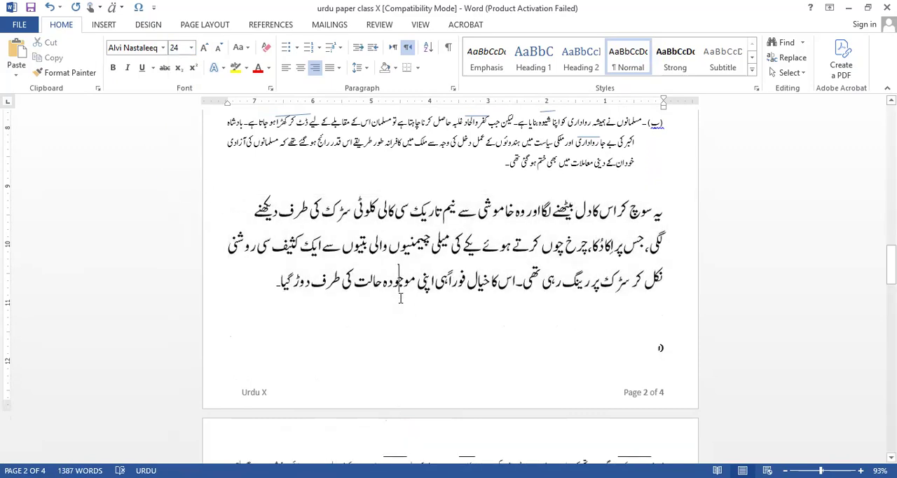
double_click(592, 245)
click(590, 255)
drag(593, 246, 614, 244)
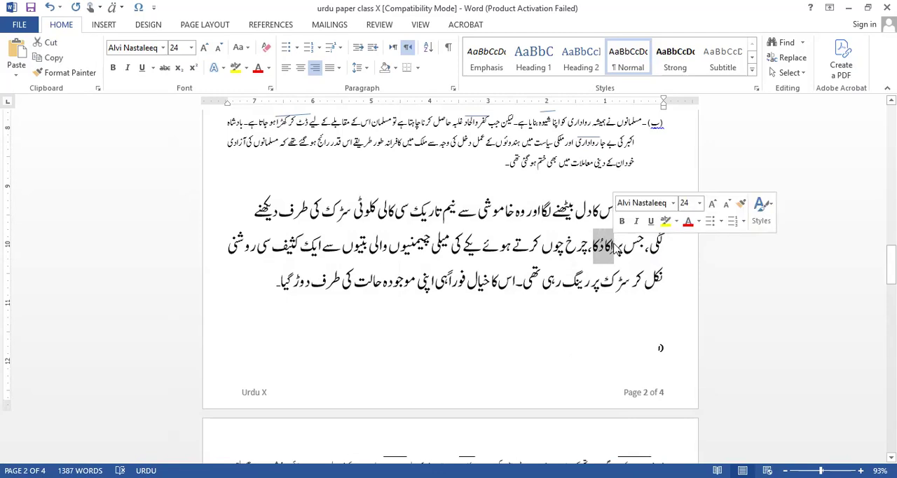
click(614, 246)
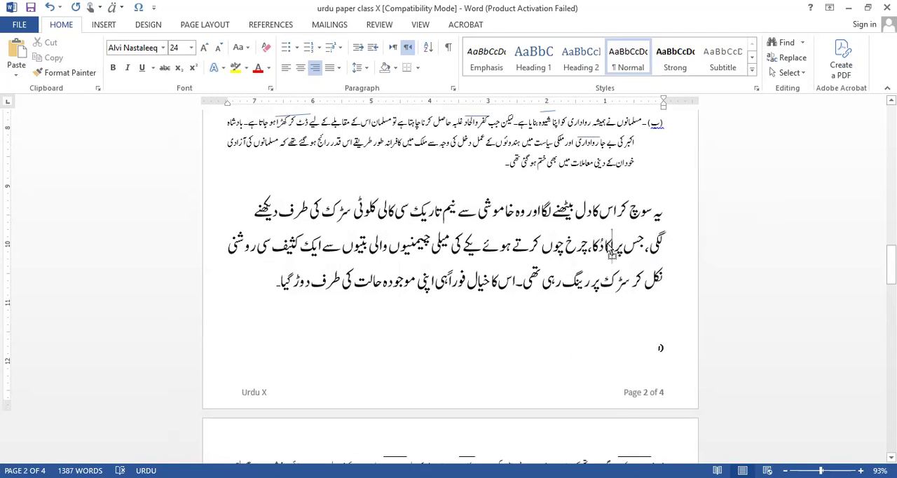
key(ctrl+v)
mouse_move(618, 245)
mouse_down()
mouse_move(602, 246)
mouse_move(622, 249)
mouse_up()
click(600, 246)
triple_click(617, 246)
click(590, 246)
click(612, 246)
click(615, 249)
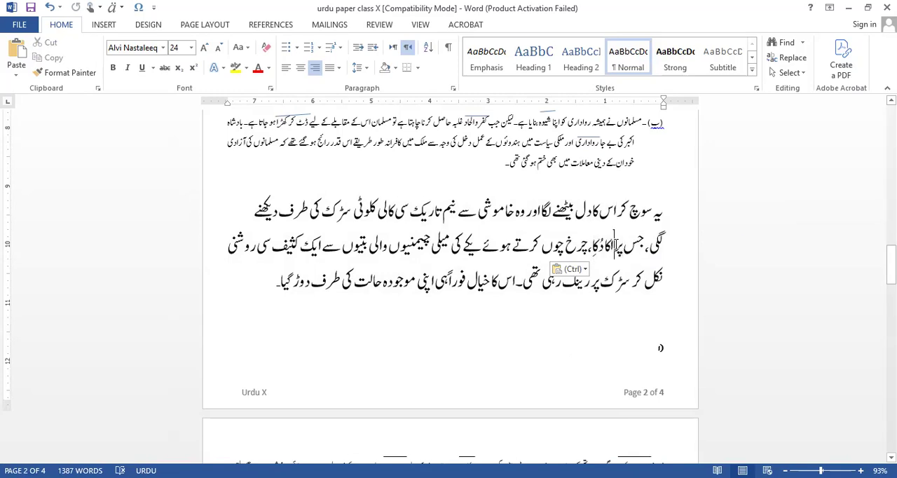
click(621, 306)
Convert the phrase "اکا دُکا" in the enlarged passage to an equation and add a bar accent above it.
drag(593, 246, 614, 247)
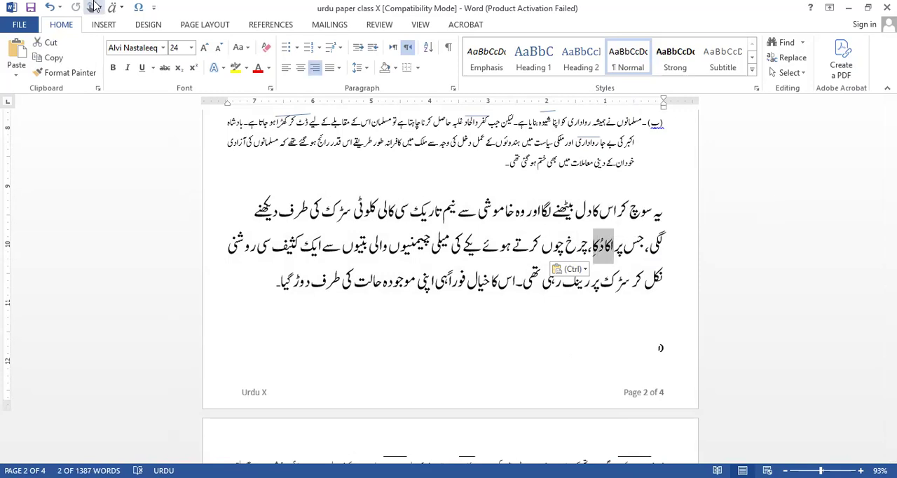
click(105, 26)
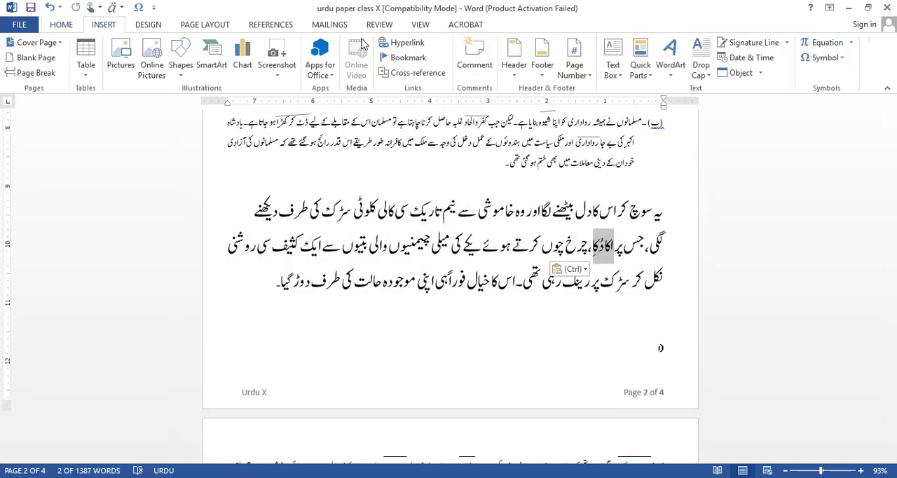
click(825, 43)
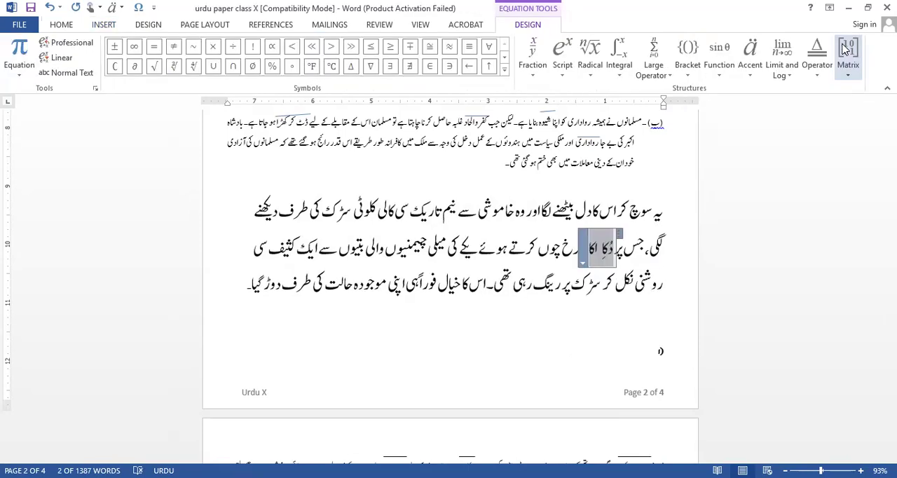
click(751, 70)
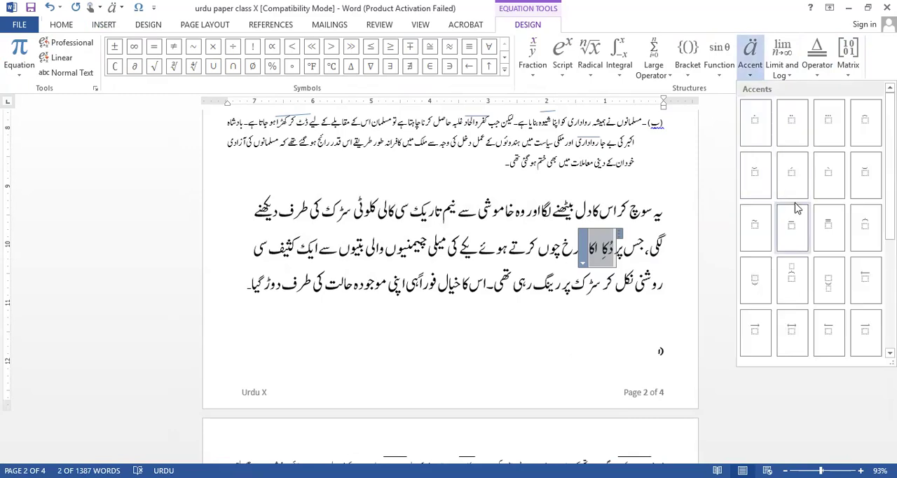
click(803, 231)
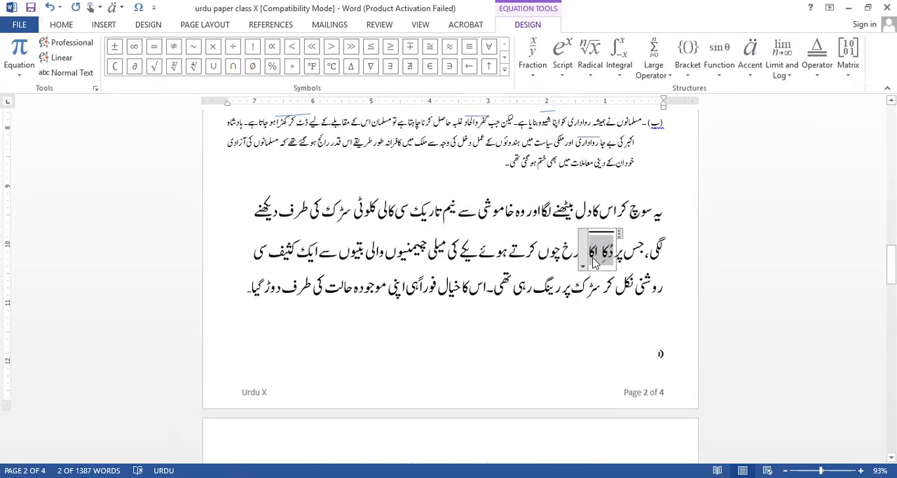
click(592, 288)
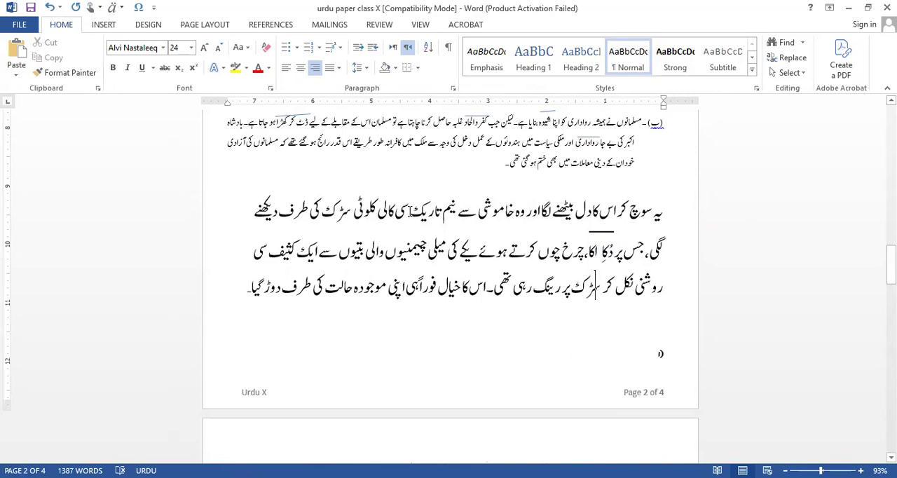
Convert the phrase "نیم تاریک" in the first line of the enlarged passage to an equation.
drag(411, 209, 453, 209)
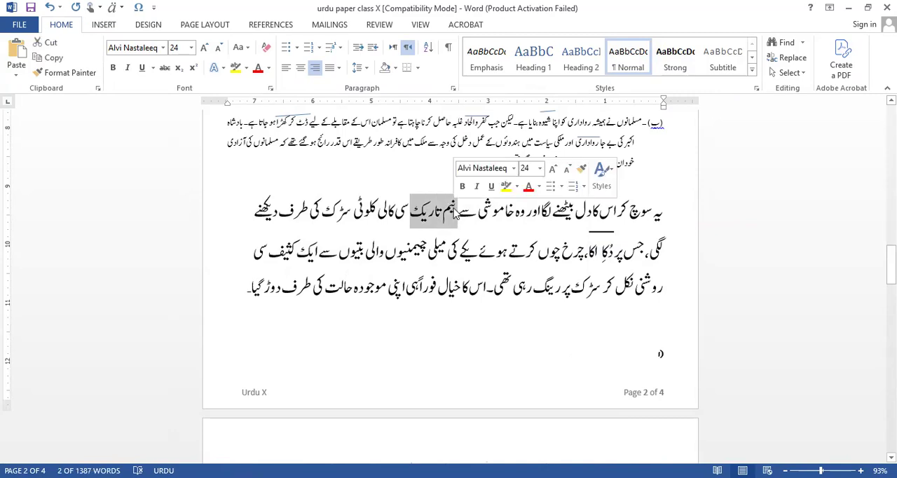
click(104, 24)
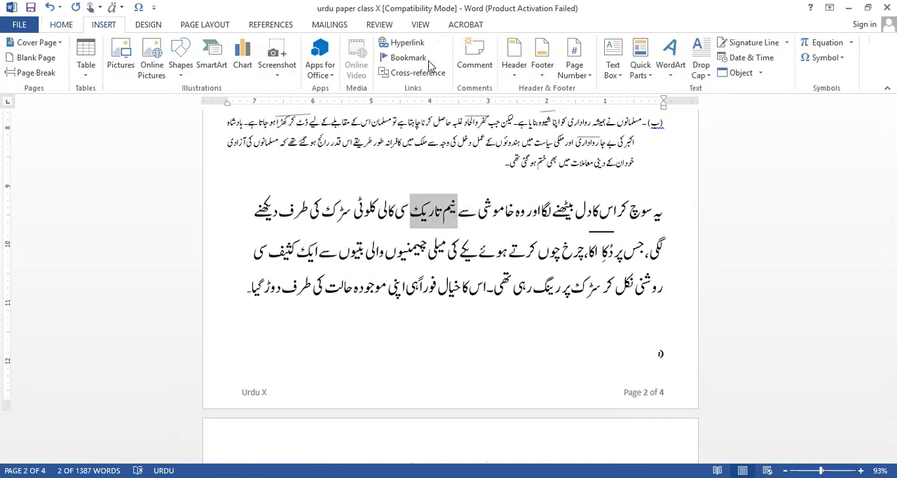
click(848, 45)
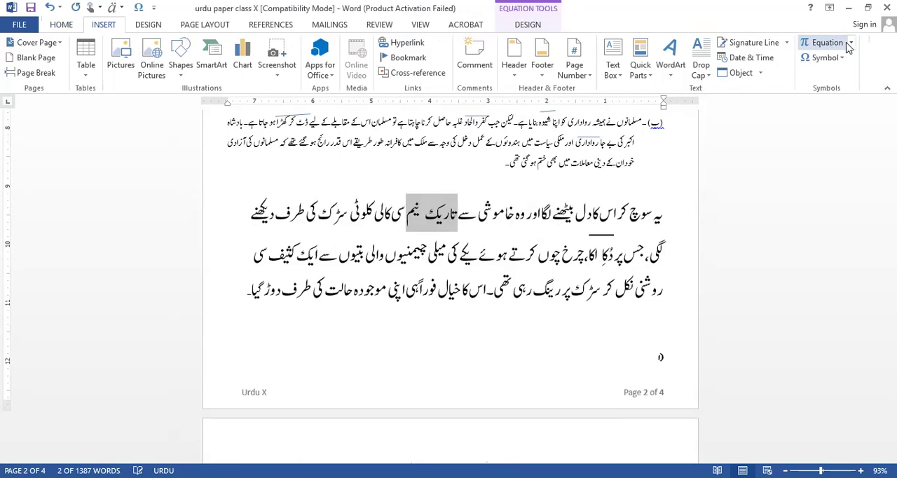
Replace the selected "نیم تاریک" with the built-in Area of Circle equation, then swap its formula for an empty bar accent.
click(852, 43)
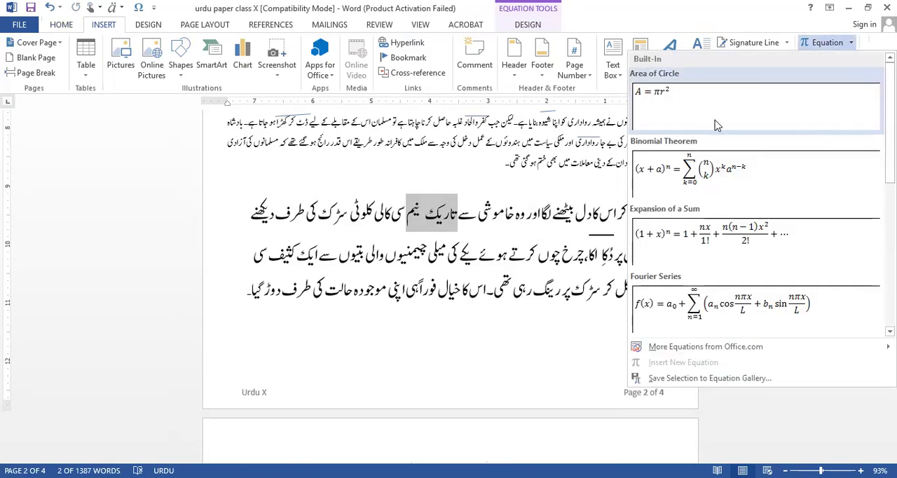
click(667, 121)
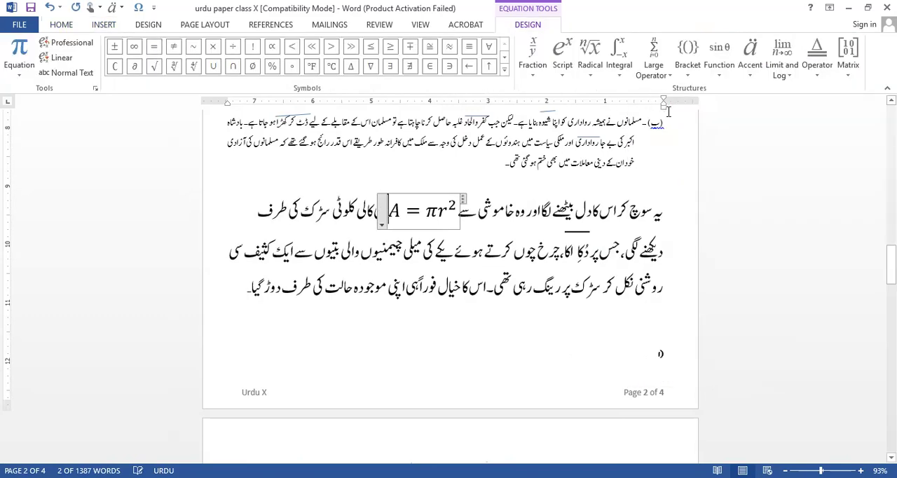
click(754, 54)
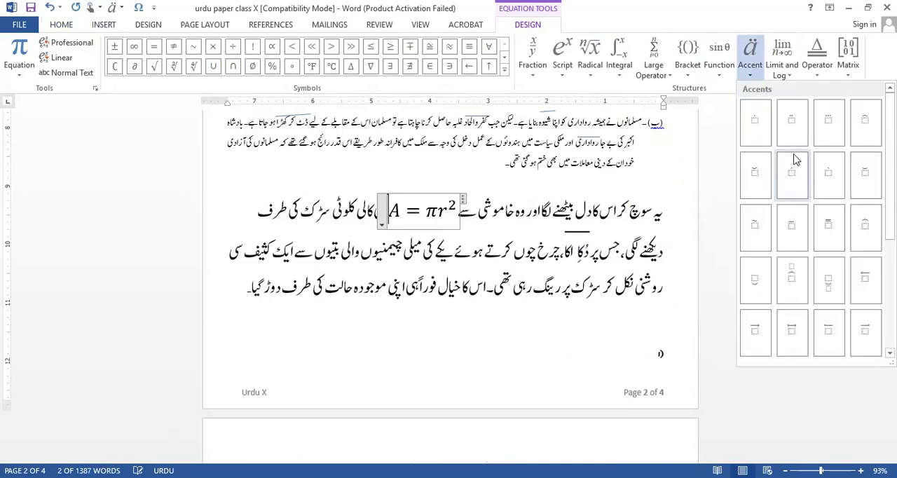
click(791, 227)
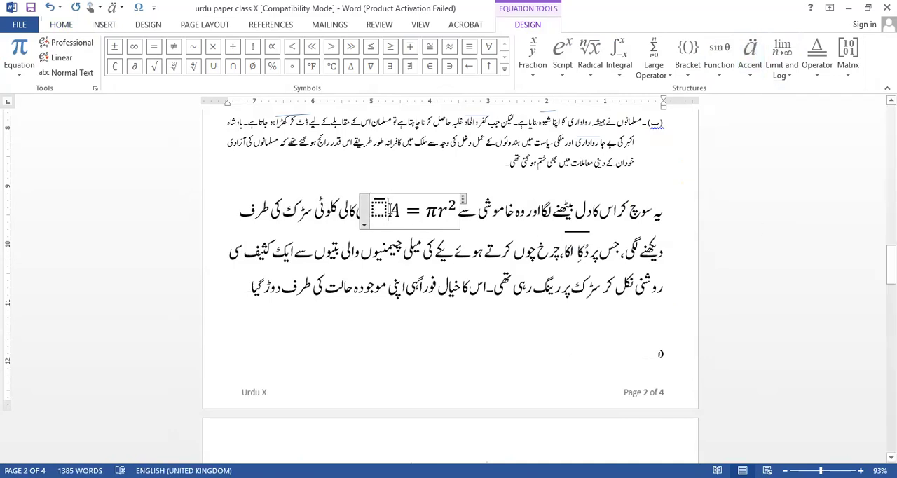
drag(390, 210, 452, 216)
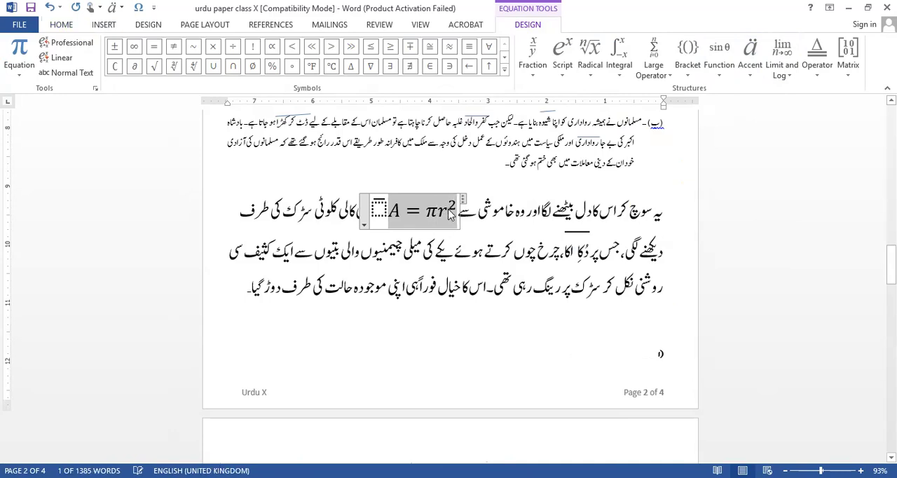
key(Delete)
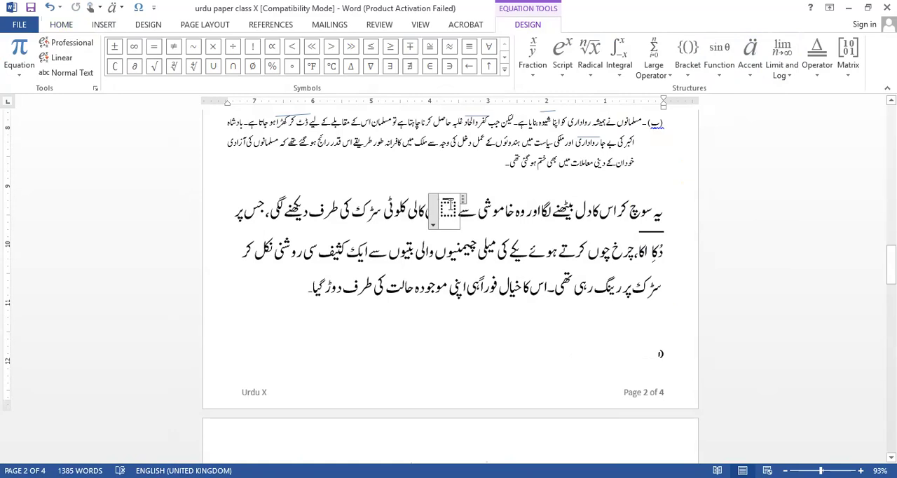
Fill the empty bar accent's placeholder in the first line with the phrase "نیم تاریک" and leave the equation.
click(448, 208)
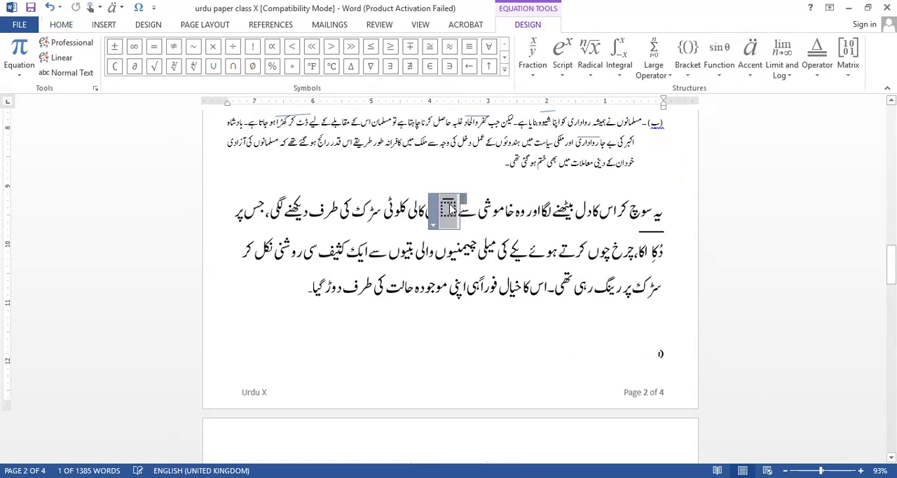
click(449, 207)
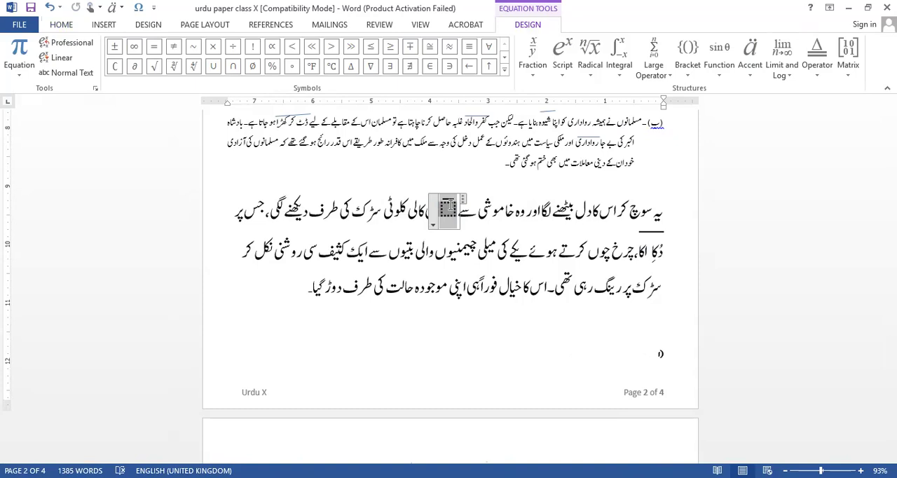
text(ی)
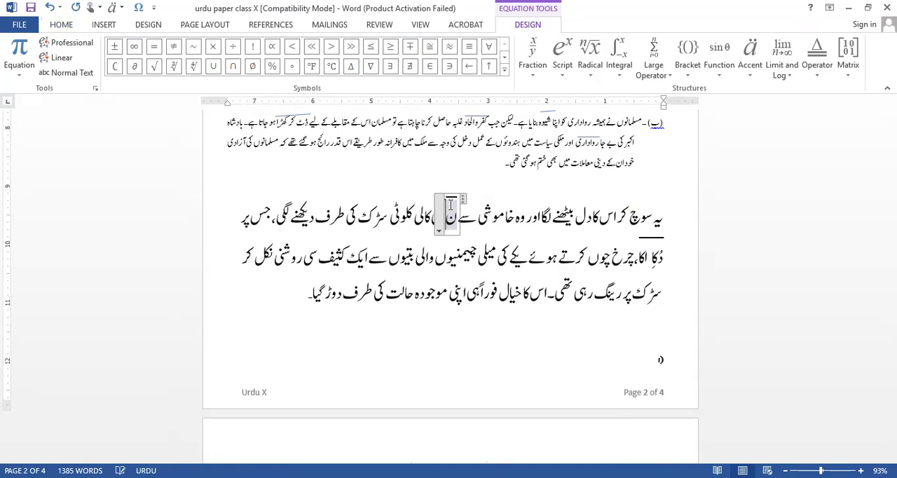
key(BackSpace)
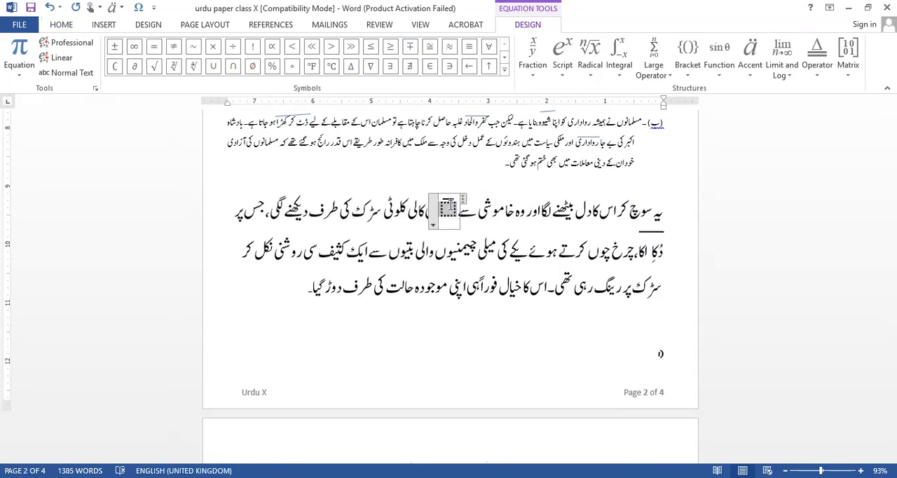
text(تار)
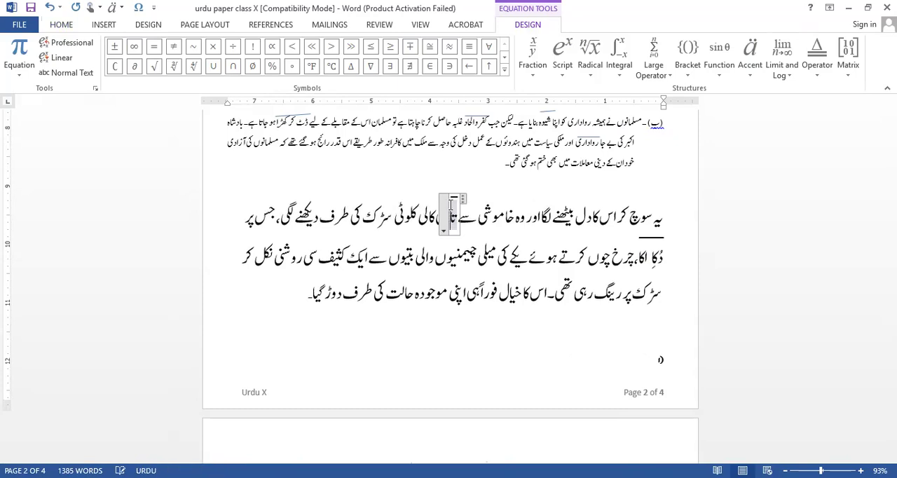
text(یک)
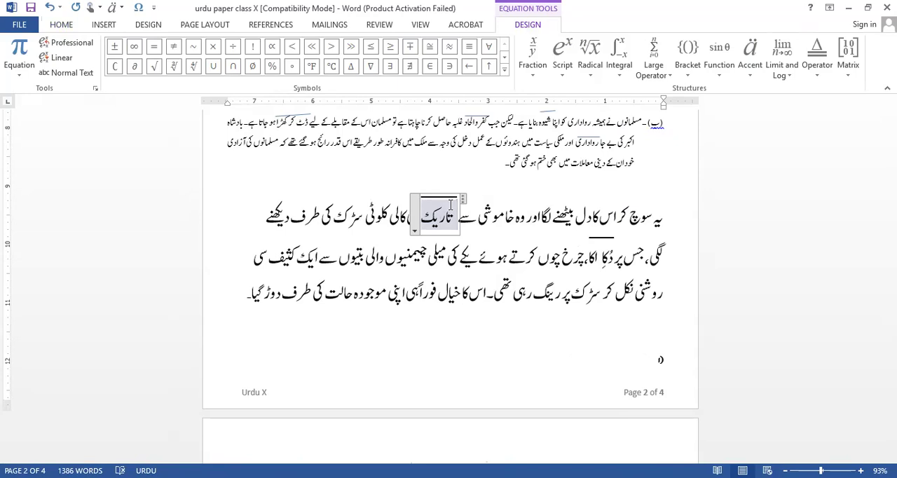
text( نیم)
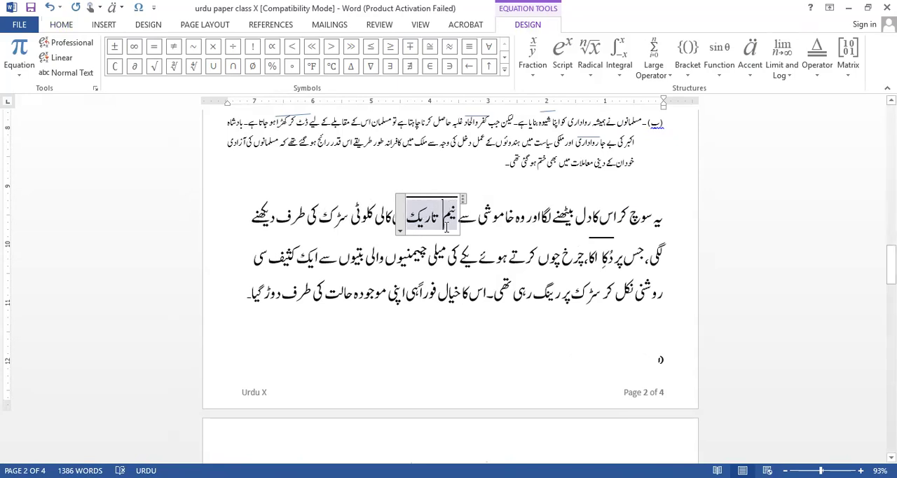
click(429, 259)
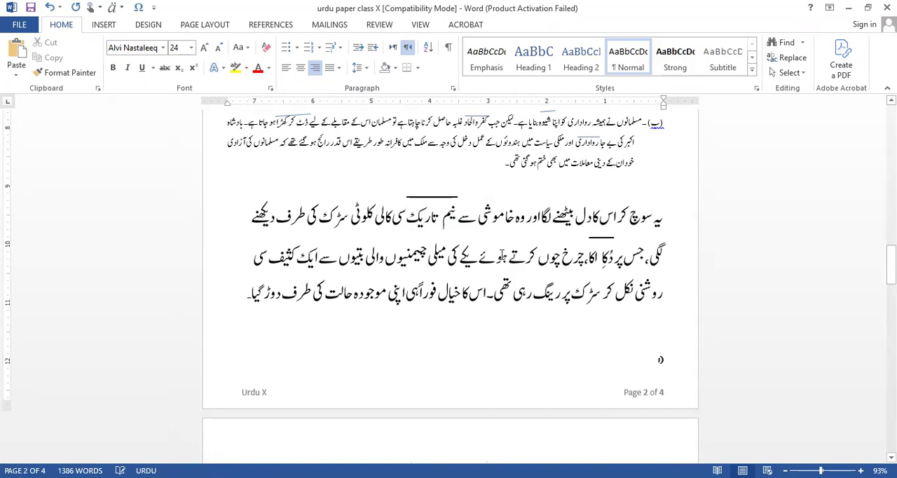
Insert two paragraph breaks before the first line of the enlarged passage.
click(664, 218)
key(Return)
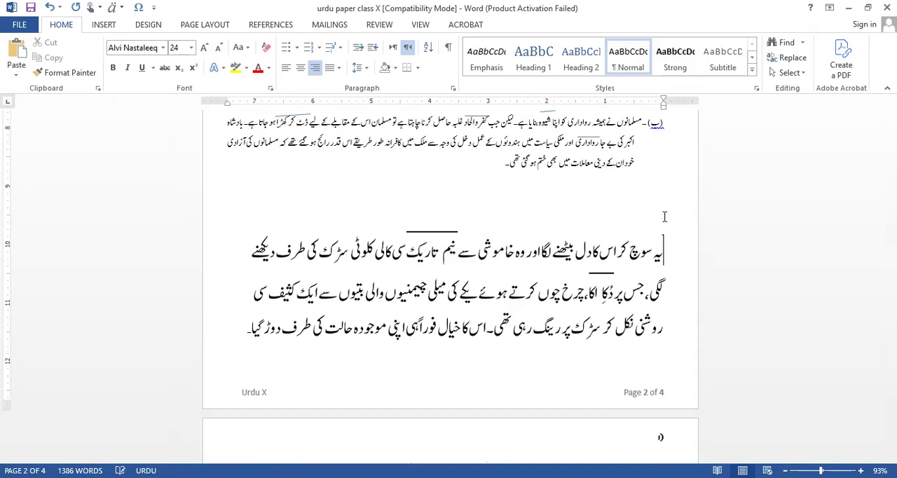
key(Return)
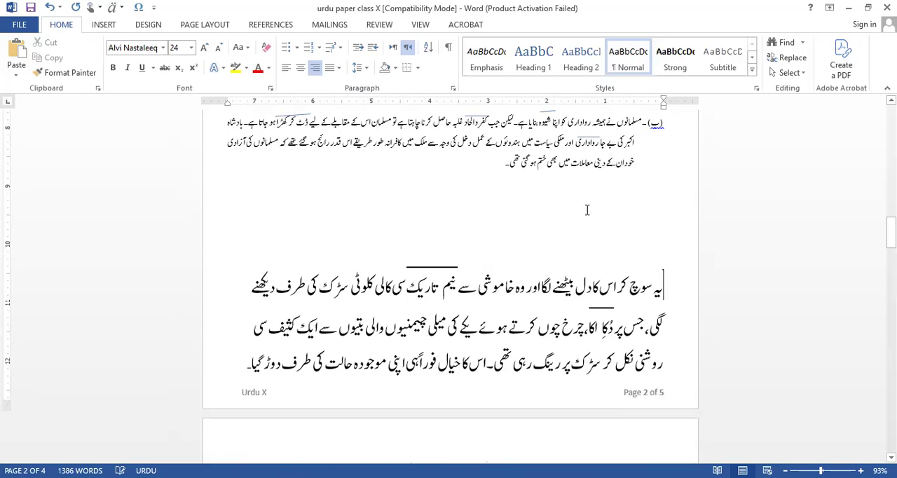
Move the enlarged passage's first-line text from "سوچ" through "دیکھنے", including the overlined phrase, to the blank line directly above.
drag(231, 294, 649, 283)
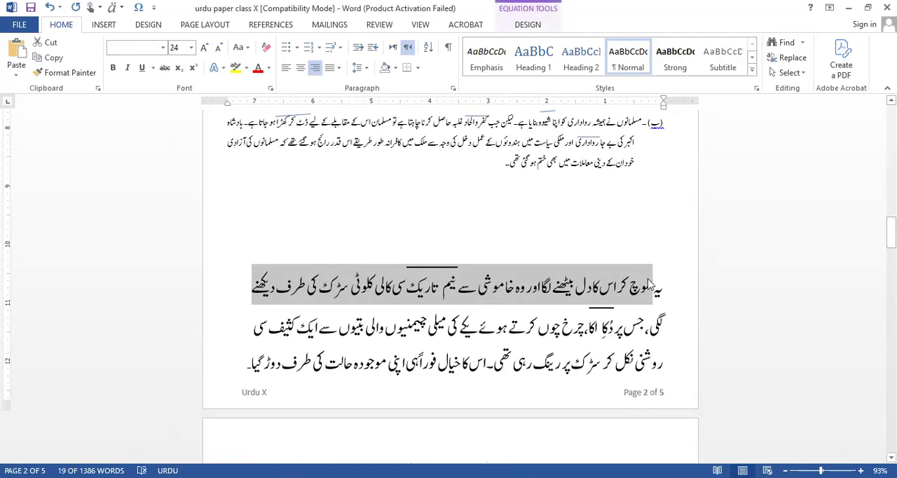
key(Delete)
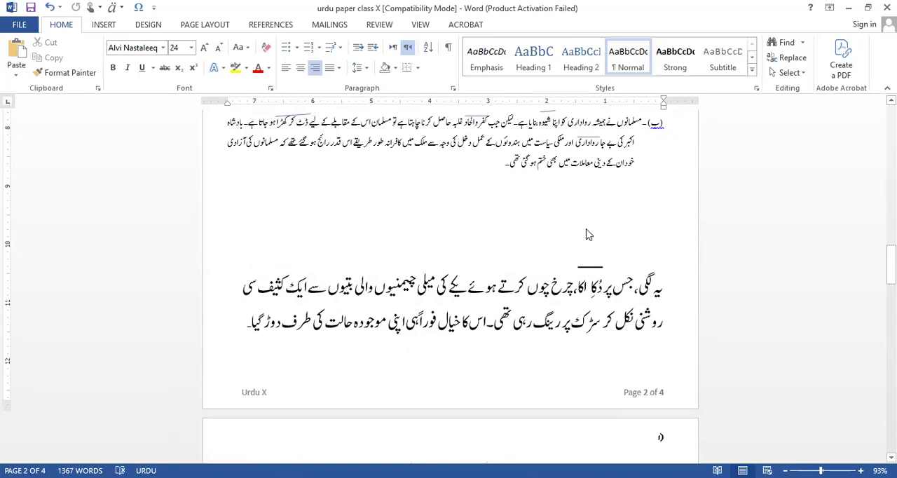
text(سوچ کر اس کا دل بیٹھنے لگا اور وہ خاموشی سے نیم تاریک سی کالی کلوٹی سڑک کی طرف دیکھنے)
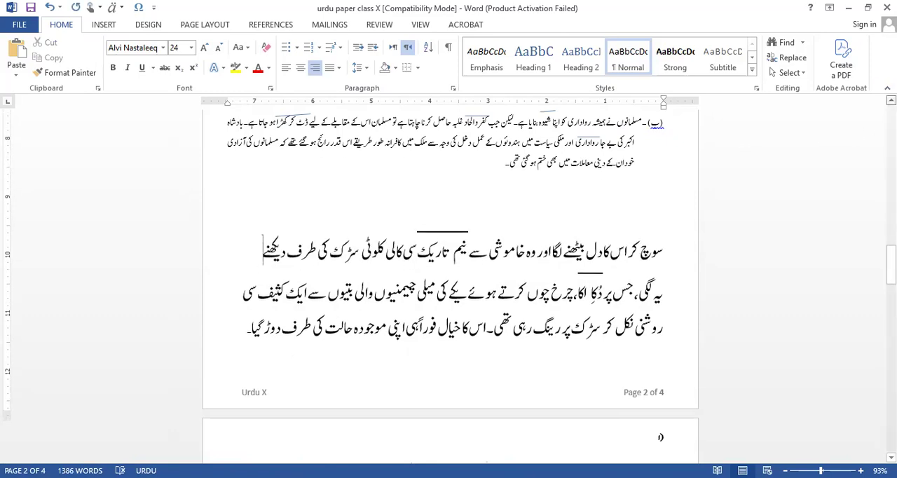
scroll(449, 281, up, 3)
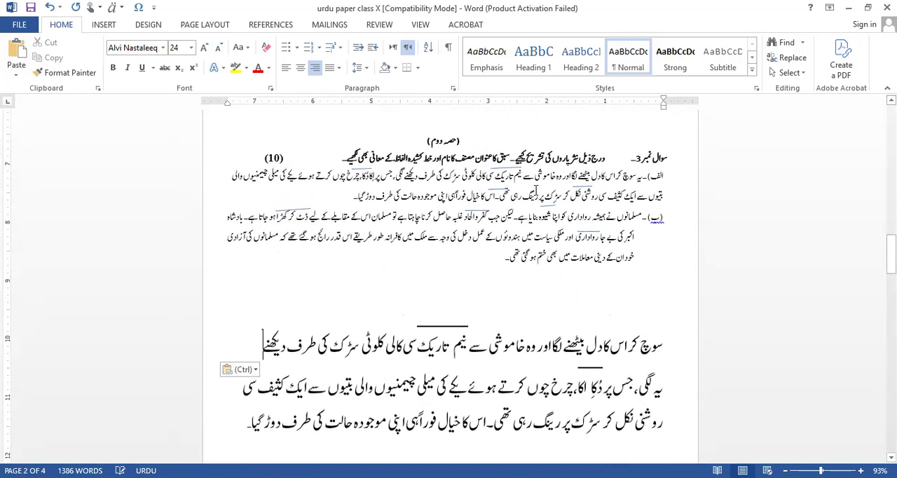